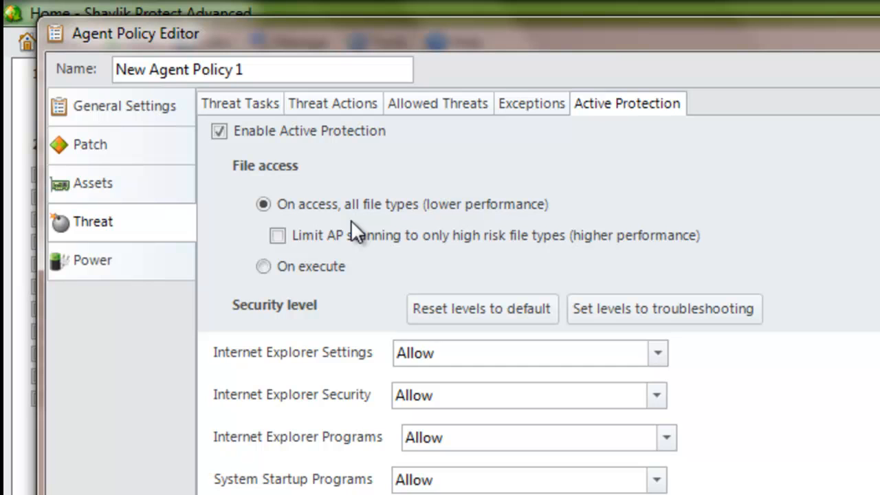
Limit Active Protection scanning to only high risk file types and review the help topic on configuring Active Protection
click(277, 235)
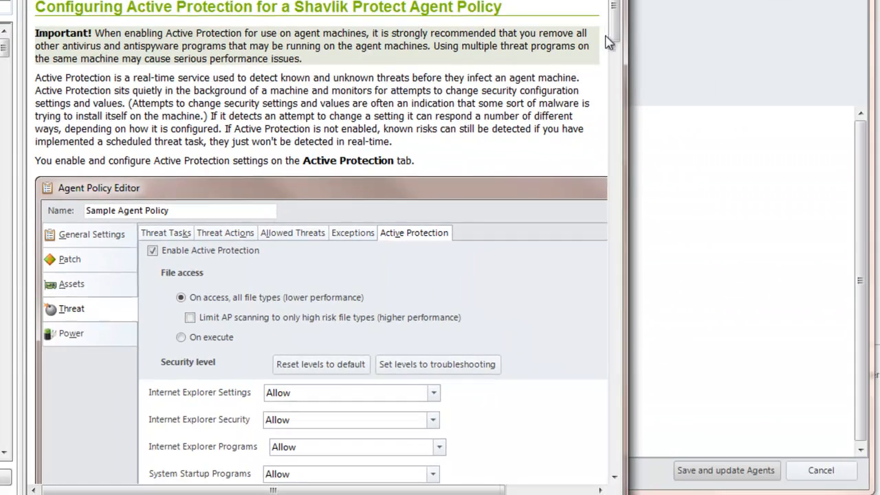
drag(613, 31, 636, 160)
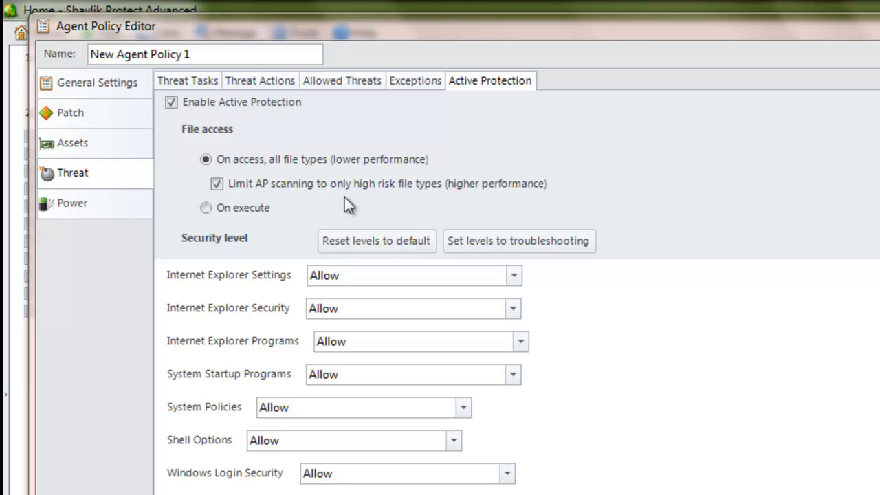
Add a full scan threat task named "Weekly Virus Scan" to the agent policy
click(194, 82)
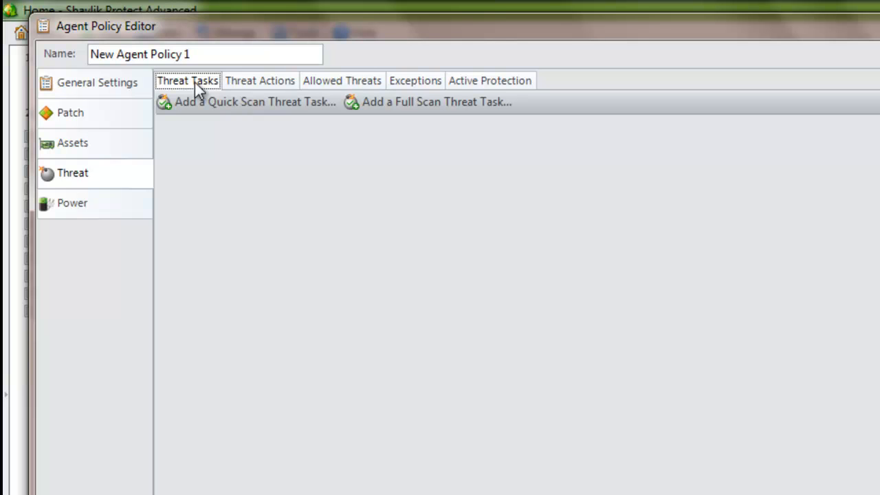
click(385, 101)
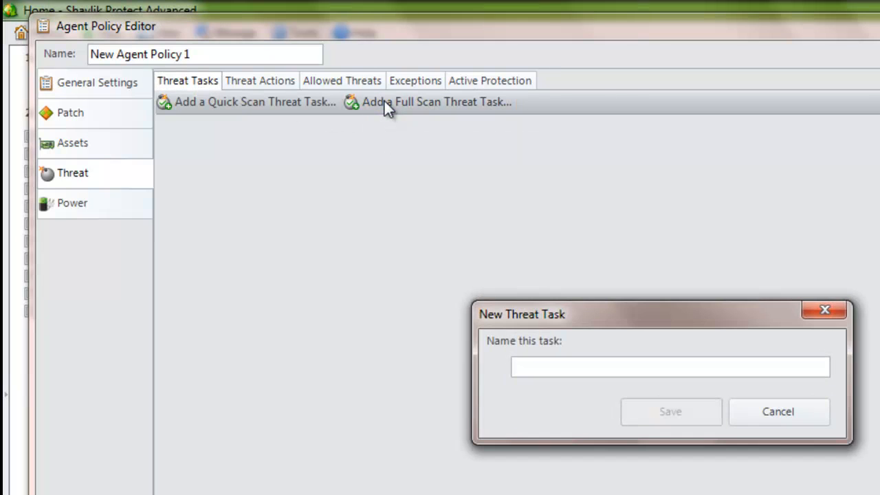
text(Weekly)
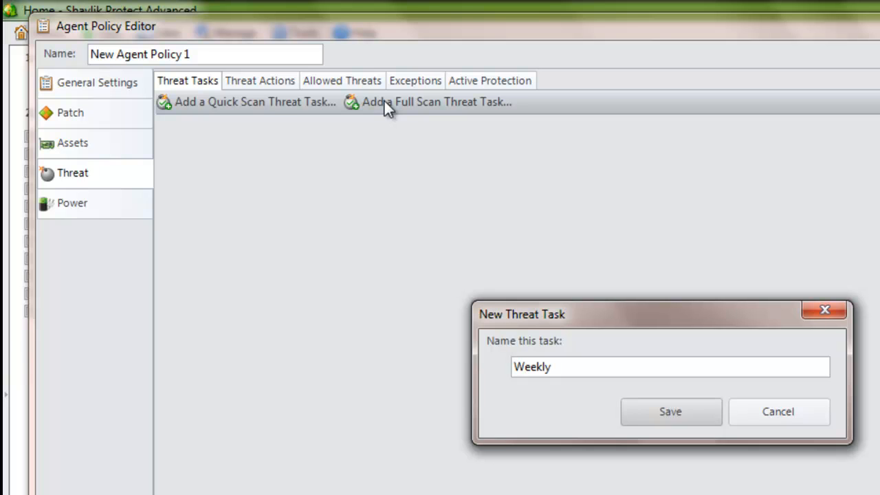
text( Virus Scan)
click(672, 412)
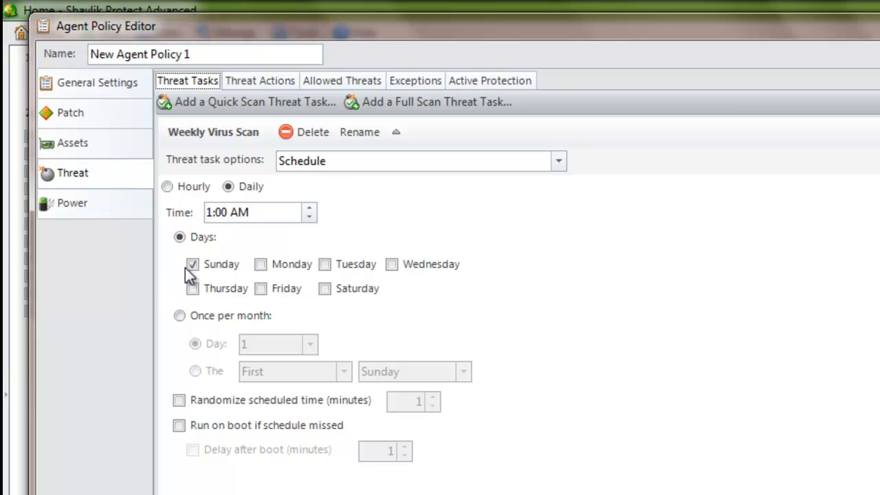
Randomize the Weekly Virus Scan's scheduled time by 15 minutes and run missed scans on boot with a 10-minute delay
click(179, 400)
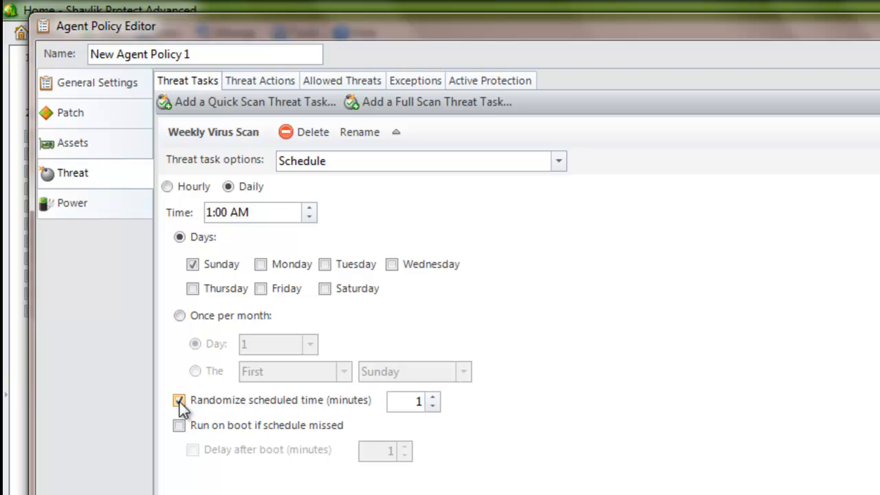
double_click(420, 401)
text(15)
click(180, 425)
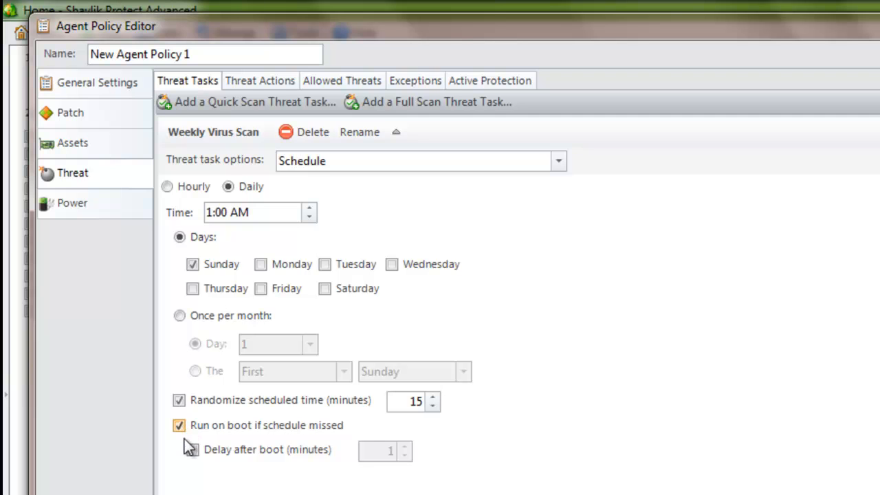
click(192, 450)
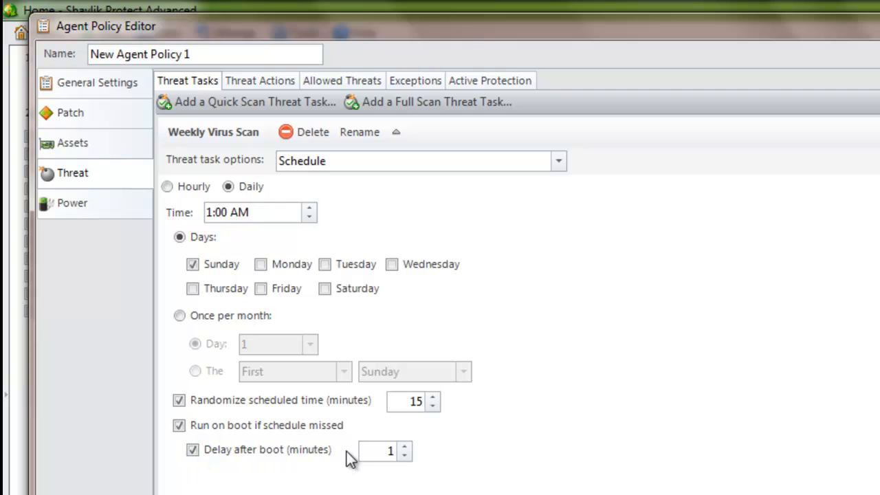
drag(383, 449, 396, 449)
Review the scan options and reboot options of the Weekly Virus Scan task
click(558, 162)
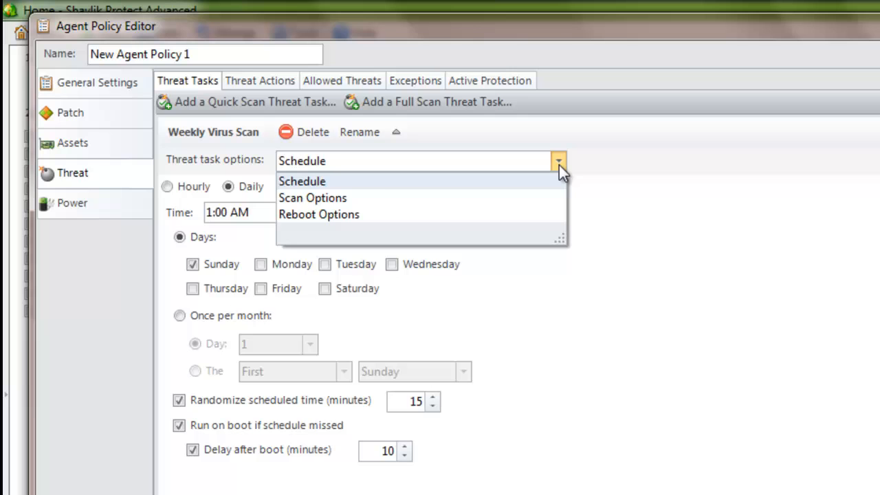
click(354, 200)
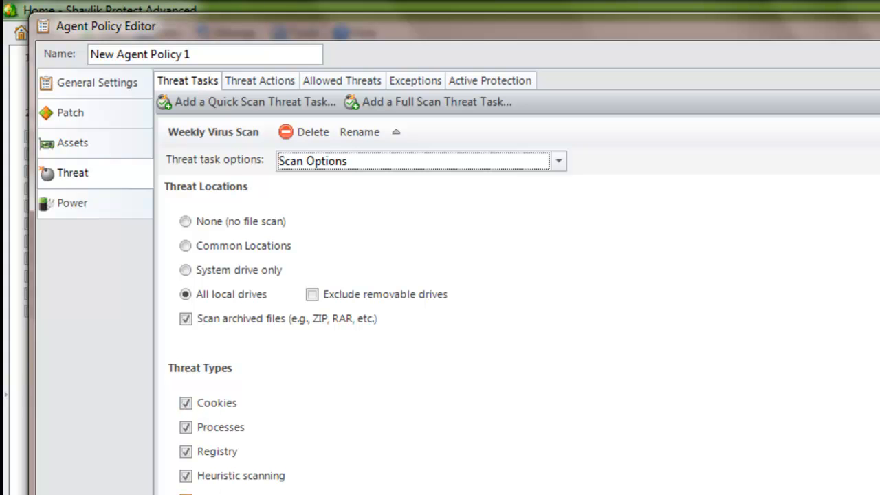
click(560, 162)
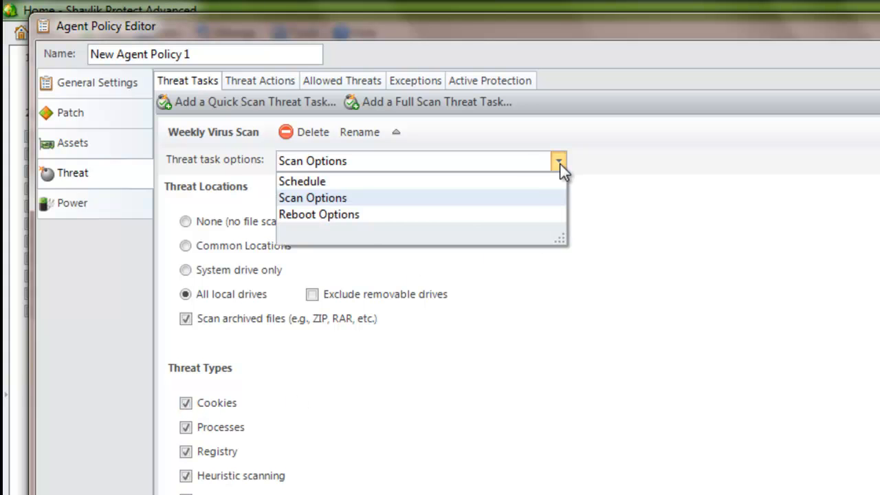
click(382, 217)
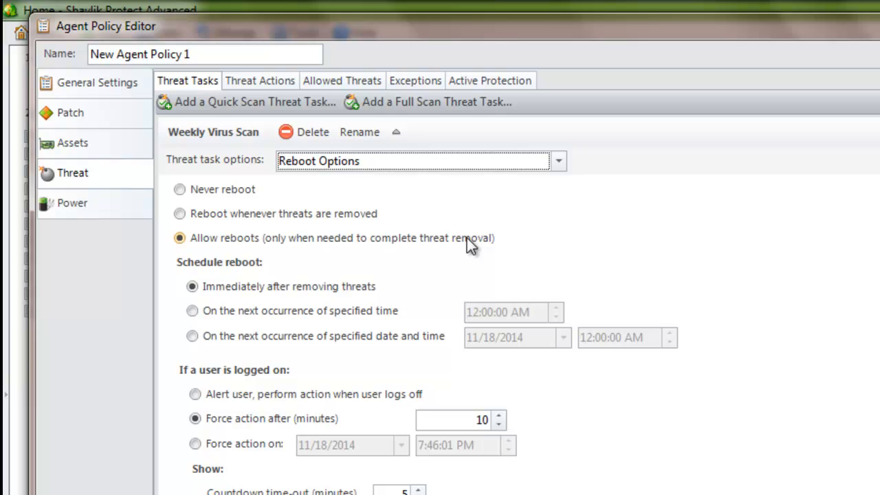
Set the threat action for Potentially Unwanted Program under Low Risk Software to Quarantine
click(264, 79)
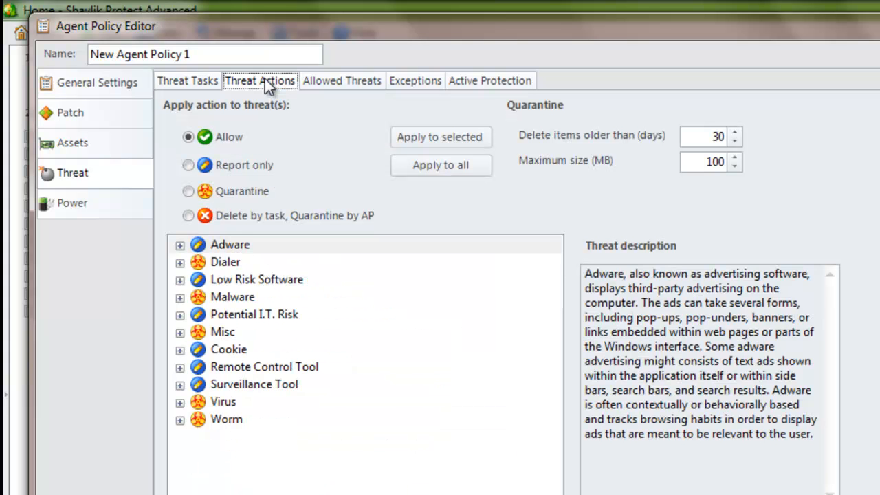
click(180, 297)
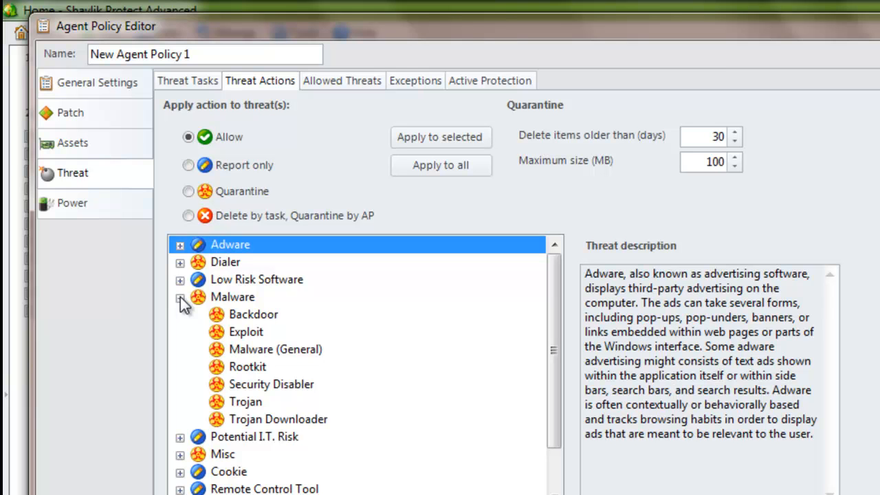
click(181, 473)
scroll(555, 392, down, 2)
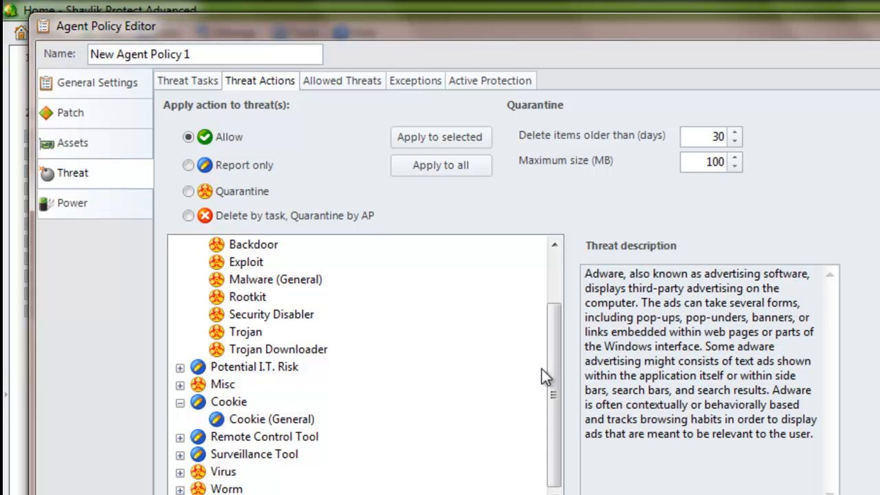
drag(556, 360, 571, 288)
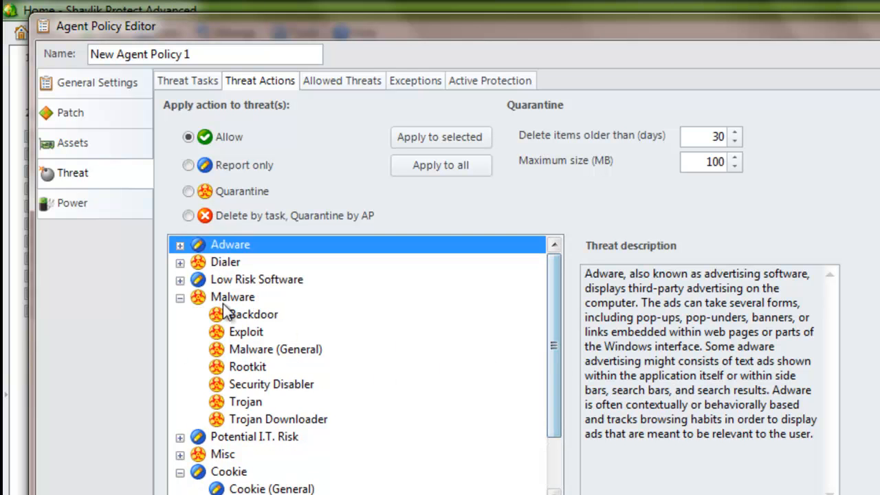
click(180, 281)
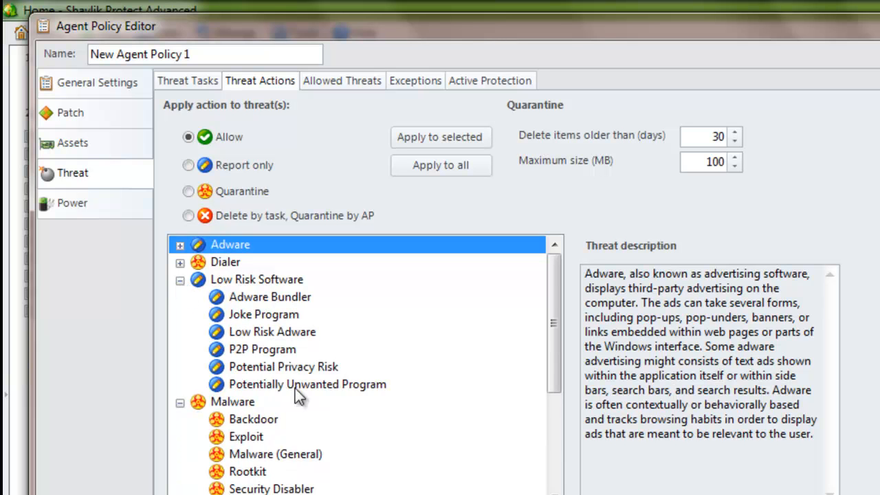
click(299, 387)
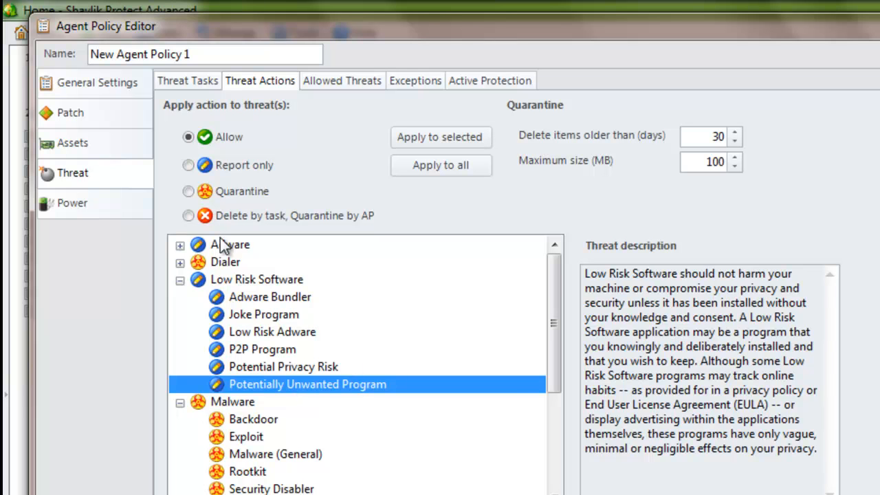
click(191, 192)
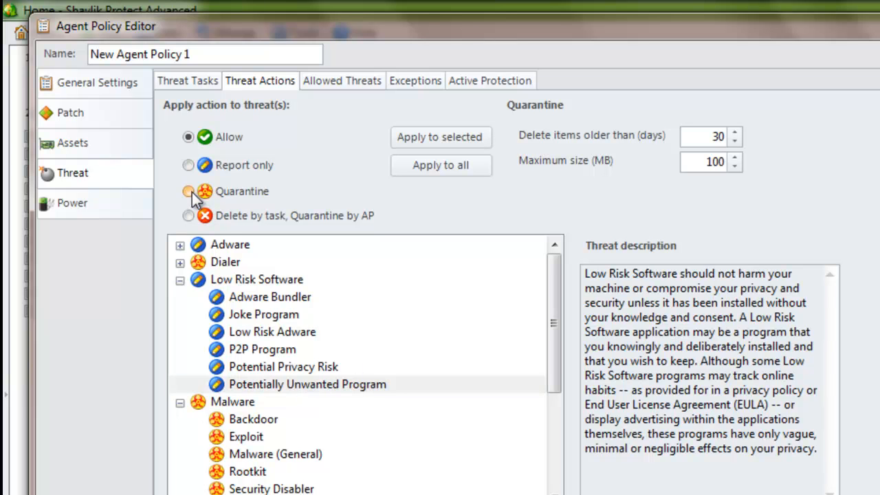
click(439, 141)
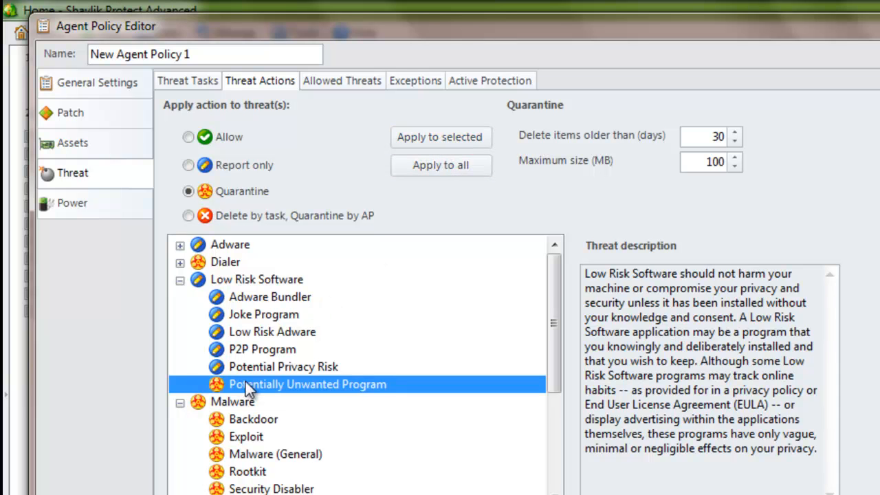
Allow the Opencandy (fs) threat and add an exception that never allows the file itunes.exe
click(359, 80)
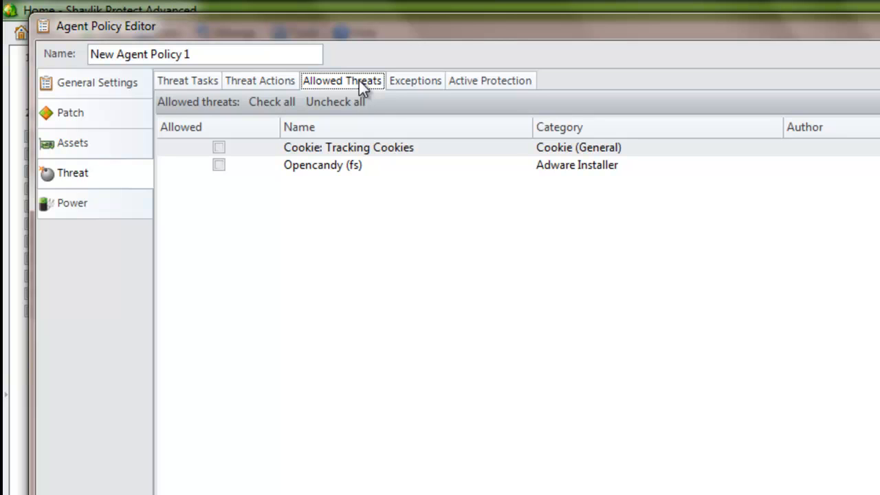
click(218, 165)
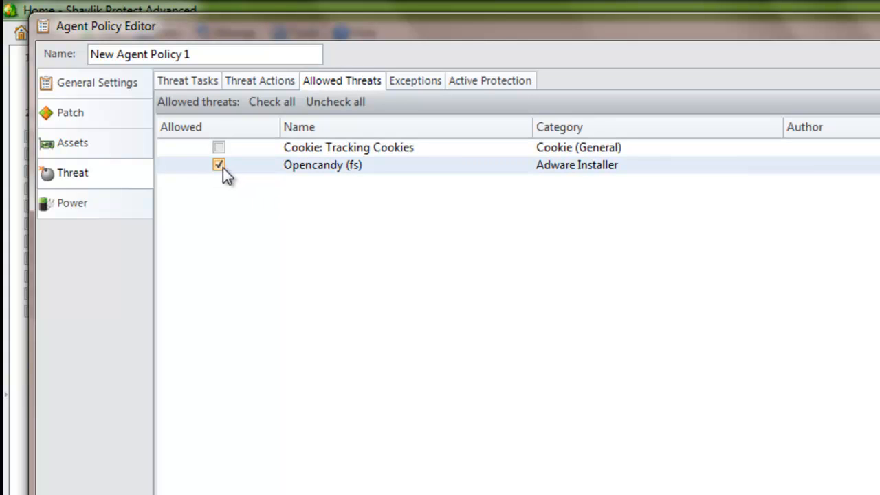
click(416, 81)
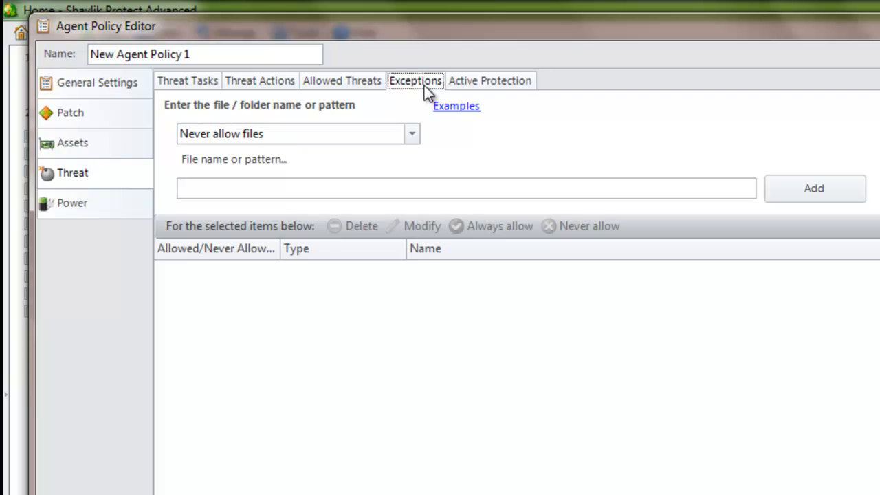
click(304, 187)
text(itunes.exe)
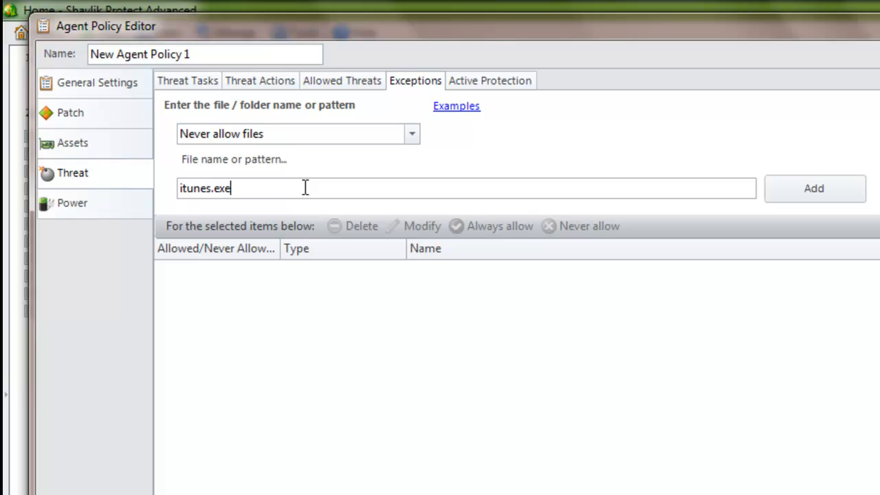
click(824, 192)
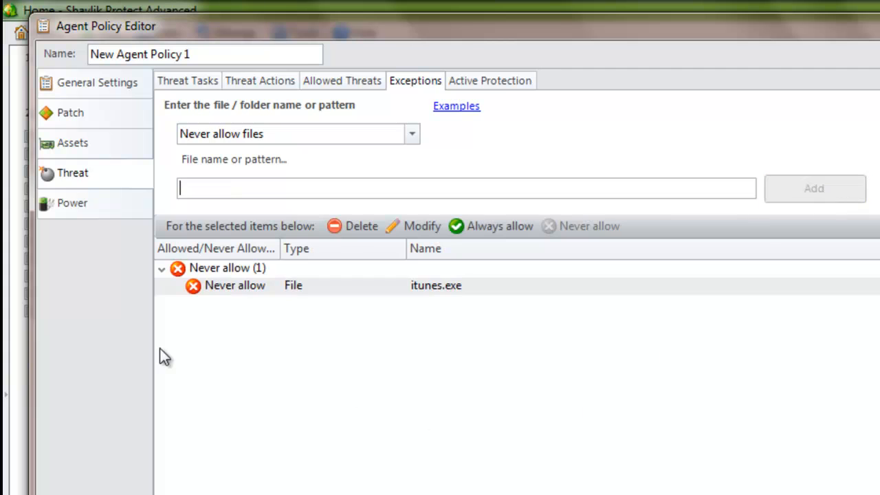
Choose the Always allow files exception type, view the pattern examples, and close the agent policy without saving it
click(414, 134)
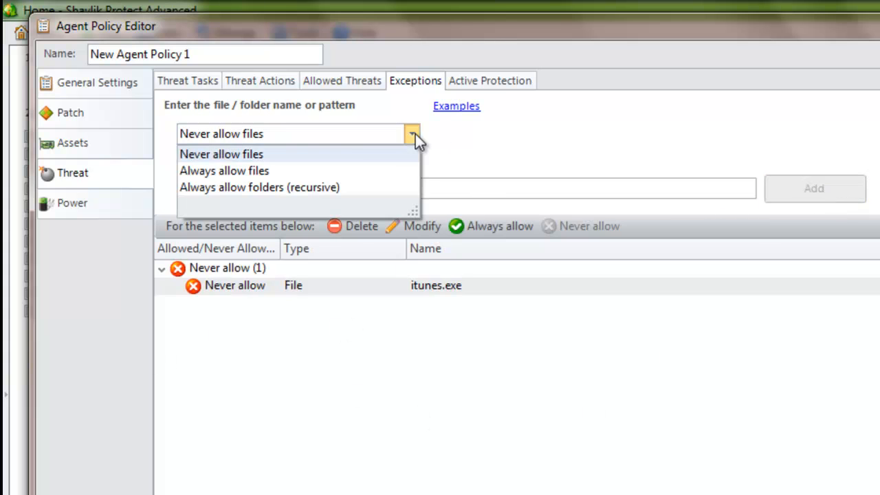
click(253, 172)
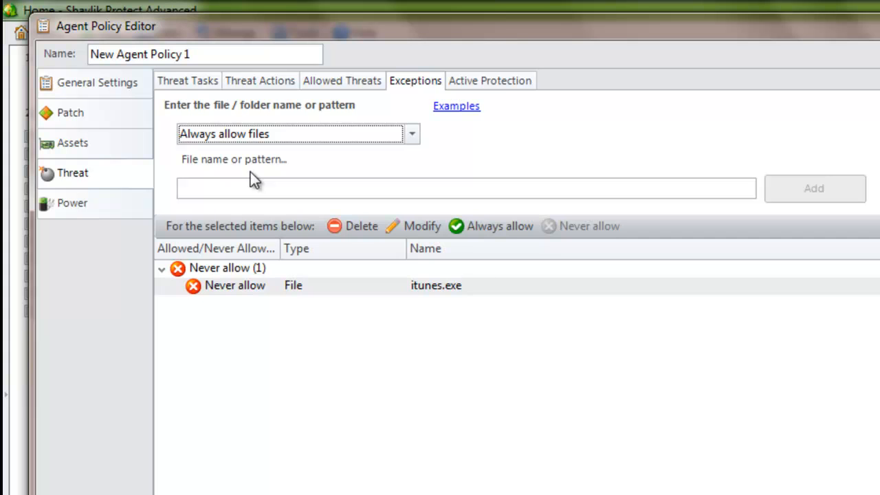
click(457, 107)
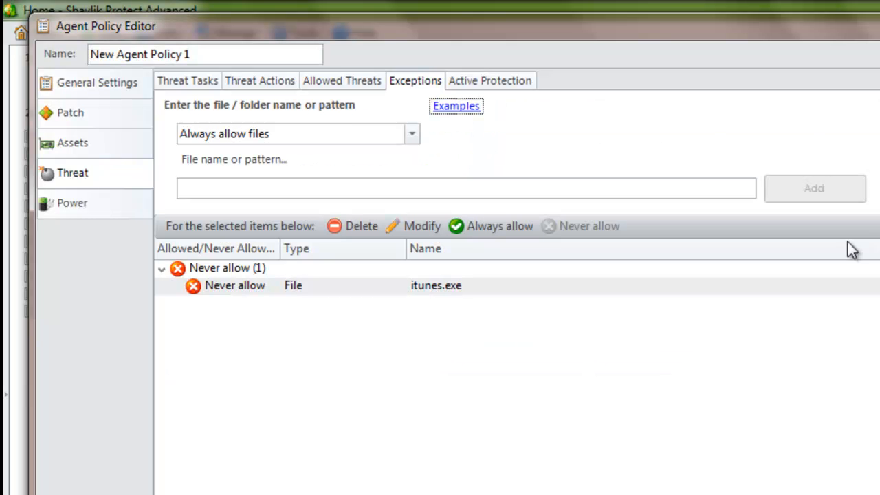
key(alt+F4)
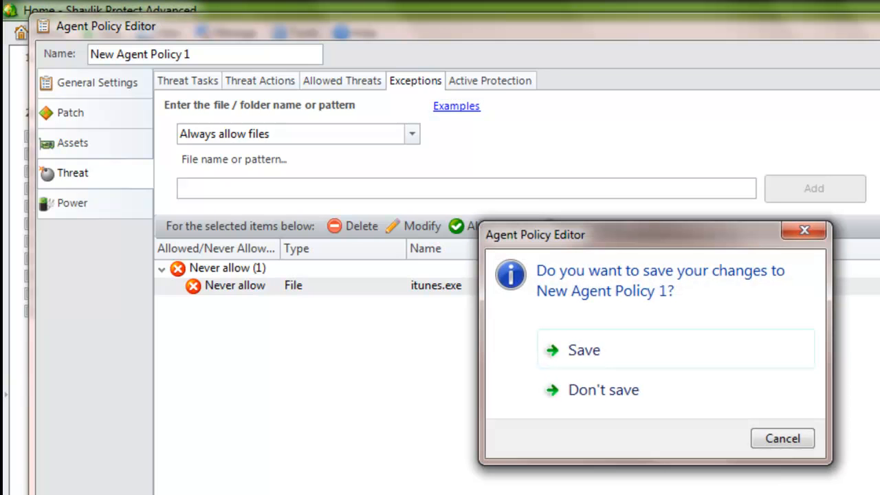
click(601, 400)
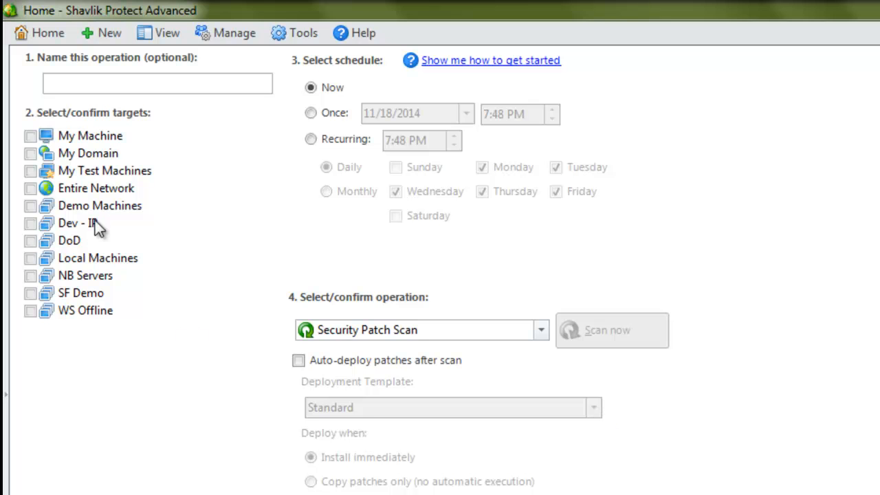
Create a new machine group named "My machine2"
click(108, 34)
click(159, 155)
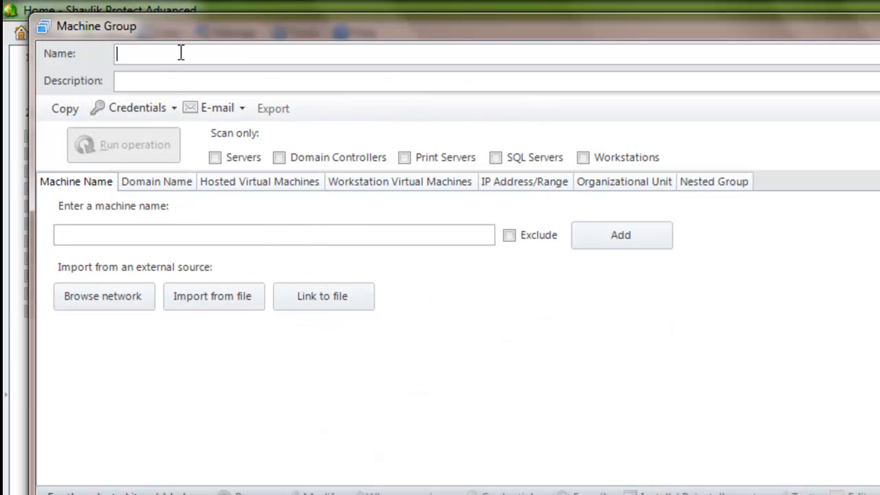
text(My machin)
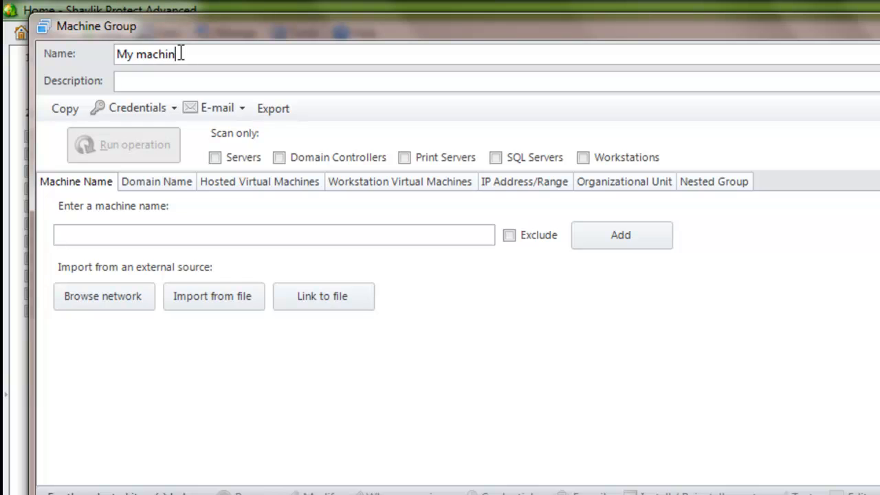
text(e2)
Add the Lenovo computer to the machine group by entering its machine name
click(114, 231)
text(le)
key(BackSpace)
key(BackSpace)
text(jrush-lenovo)
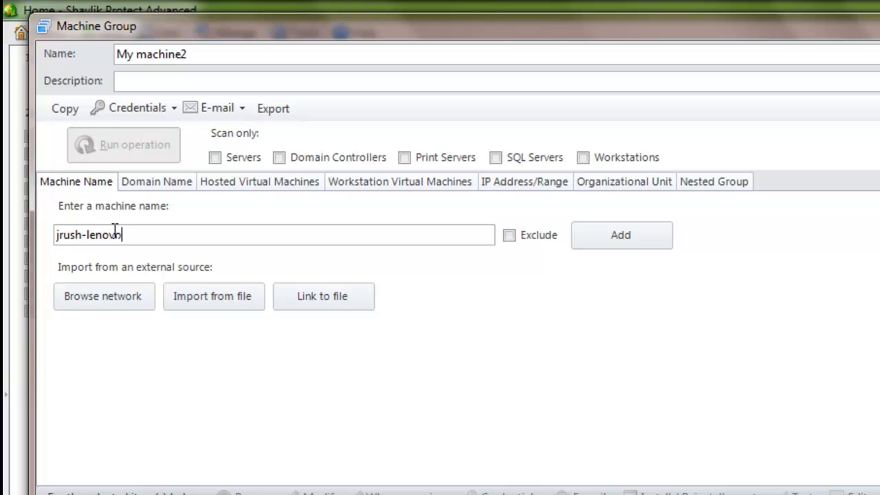
click(601, 229)
Assign the saved Shavlik login credential to the Lenovo machine in the machine group
right_click(240, 451)
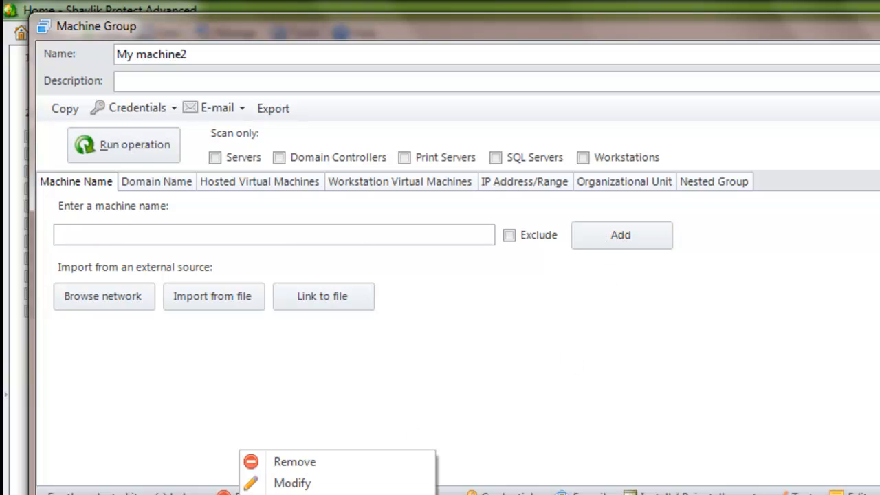
click(474, 494)
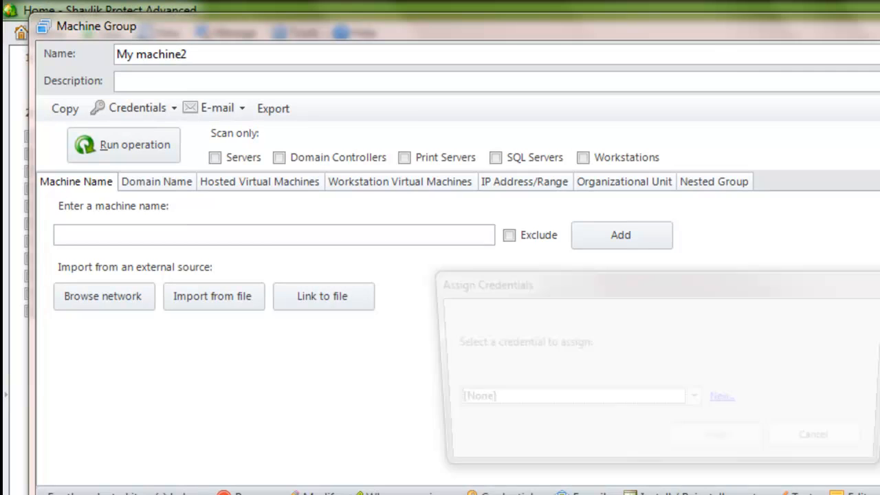
click(516, 400)
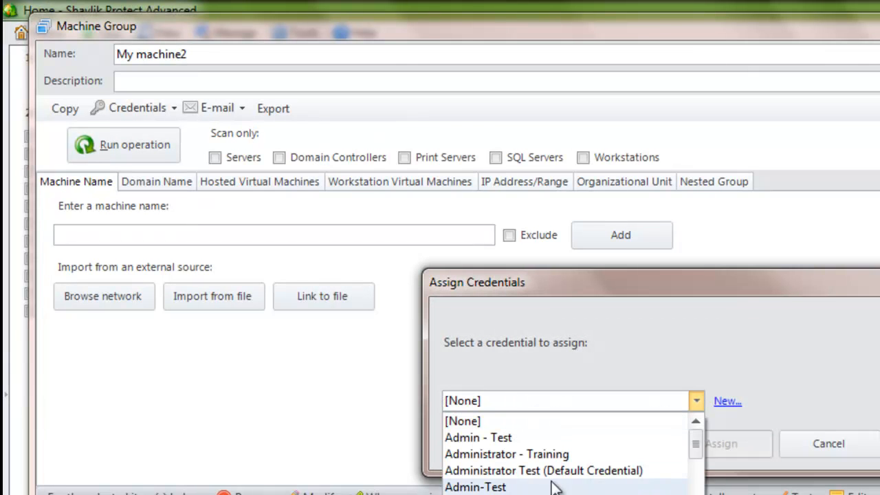
scroll(550, 474, down, 2)
click(517, 437)
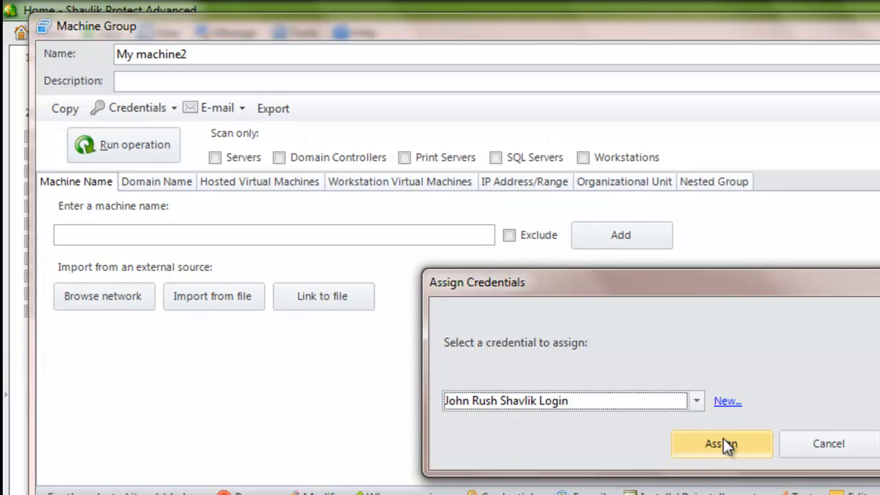
click(720, 443)
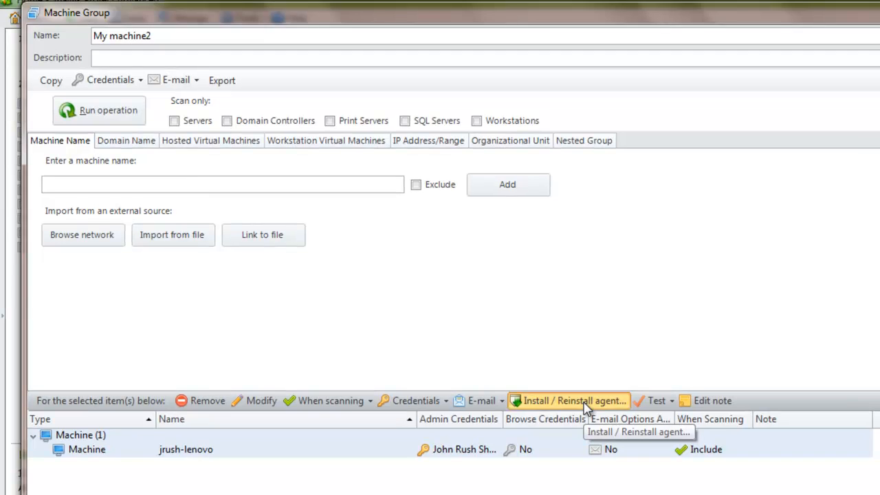
Try to install the agent on the Lenovo machine from the machine group with the Laptop policy, and dismiss the installation
click(588, 404)
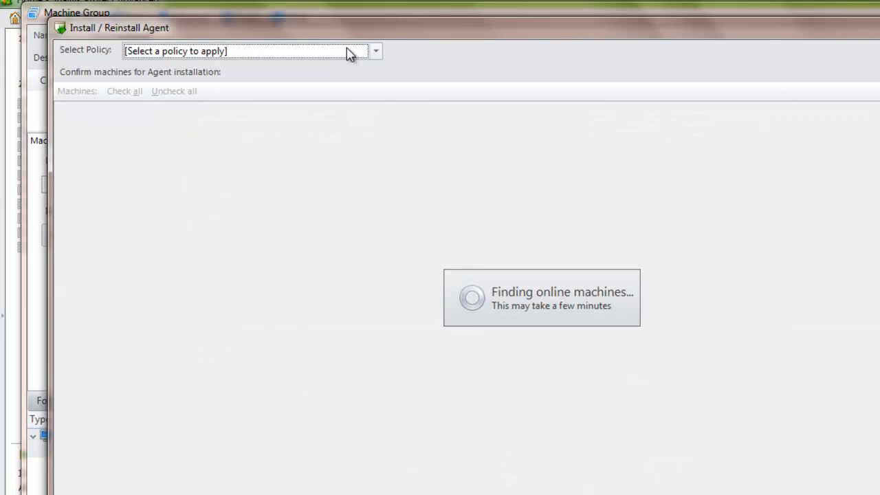
click(376, 54)
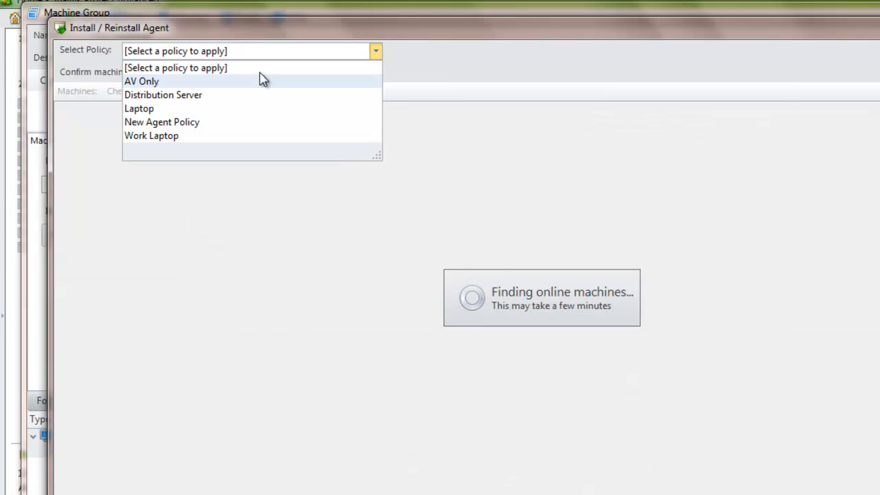
click(147, 110)
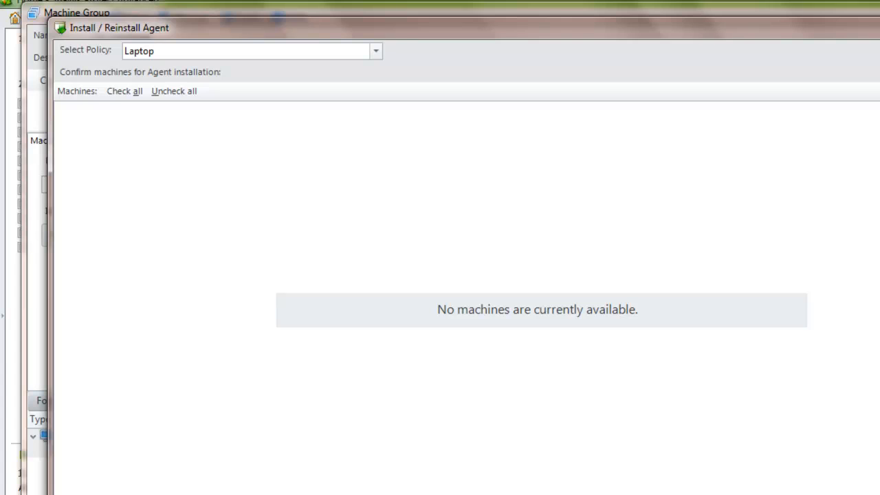
key(Escape)
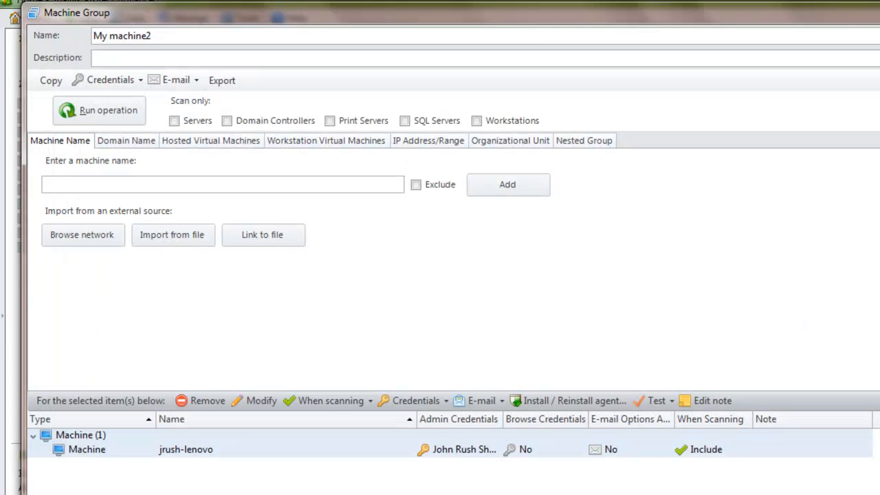
Close the machine group, search the Machines view for "lenov" and expand the Lenovo machine's entry
key(Escape)
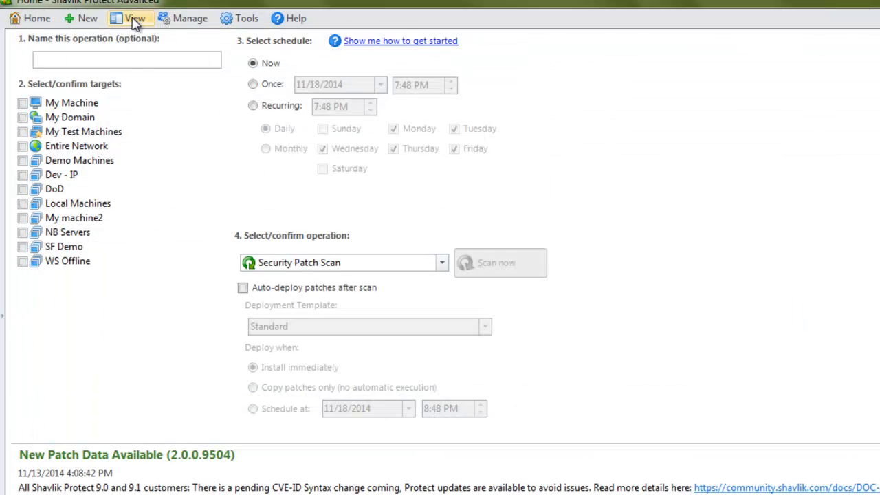
click(136, 19)
click(155, 70)
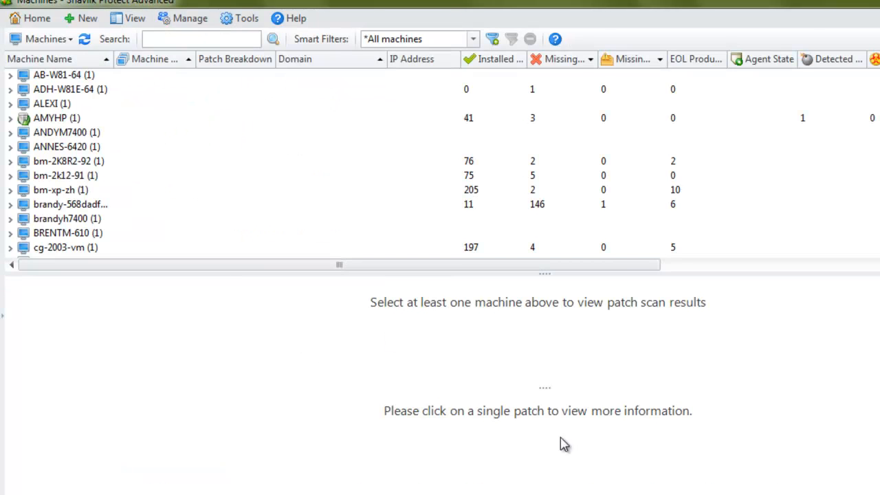
click(195, 38)
text(len)
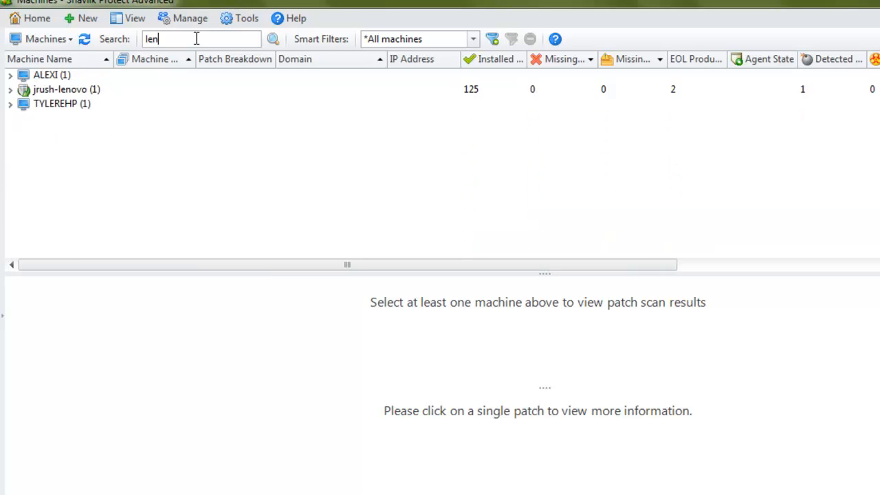
text(ov)
click(11, 75)
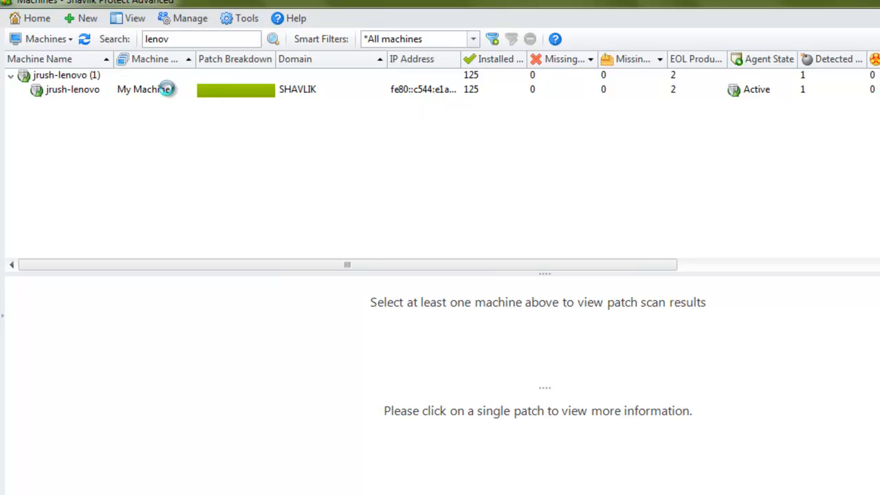
Install or reinstall the agent on the Lenovo machine with the Laptop policy
right_click(169, 92)
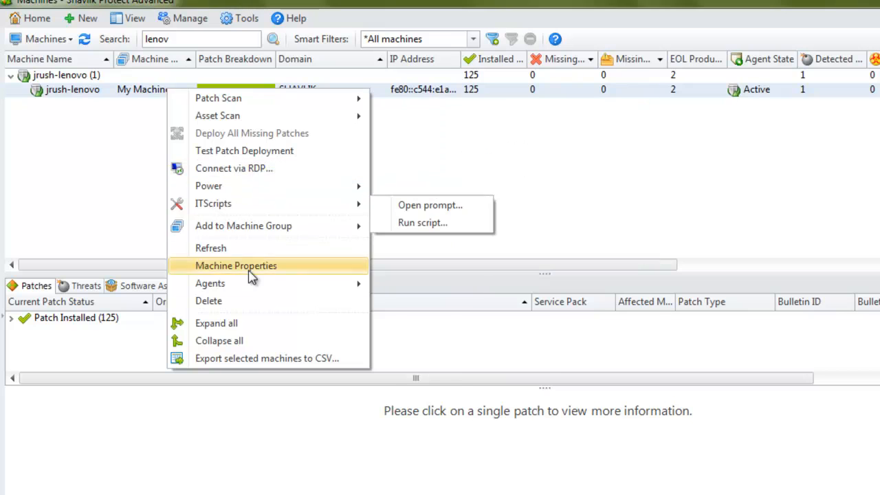
mouse_move(251, 284)
mouse_move(416, 286)
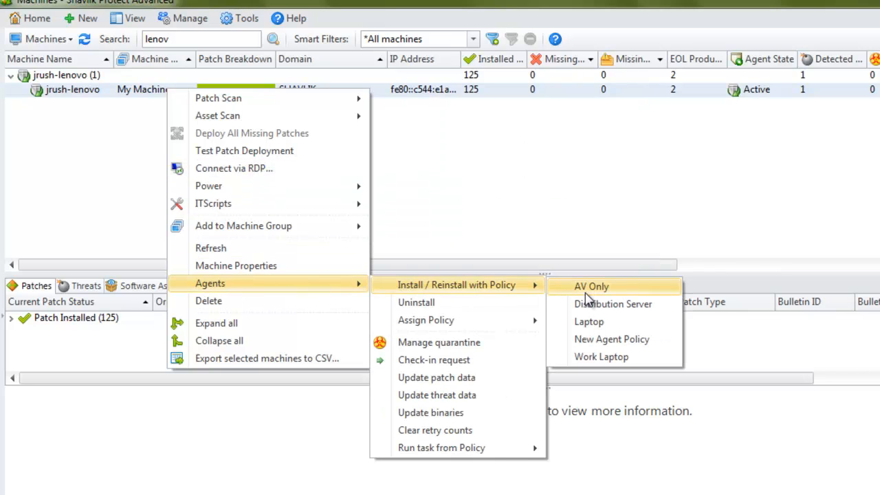
click(621, 323)
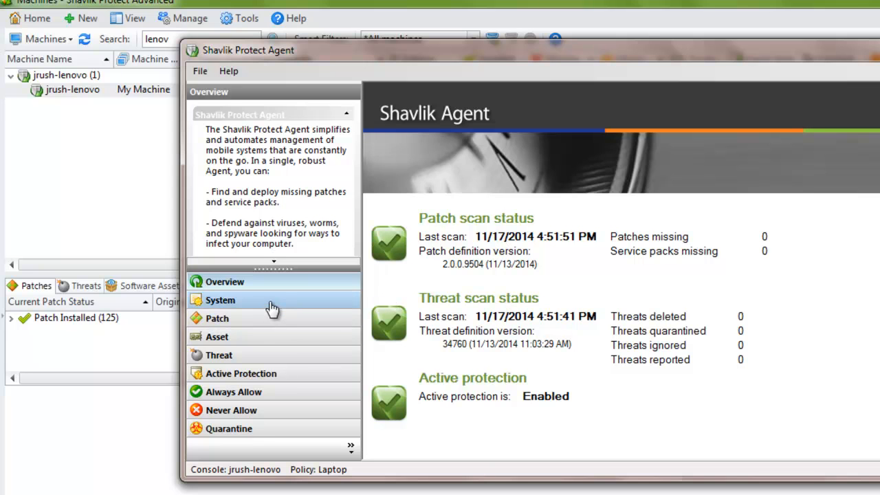
Review the Threat, Active Protection, Always Allow, Never Allow and Quarantine pages of the installed agent
click(247, 357)
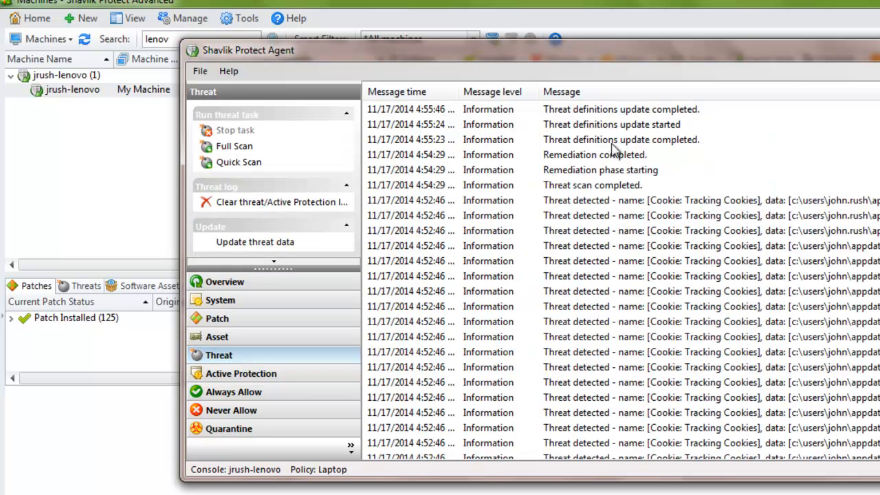
click(278, 379)
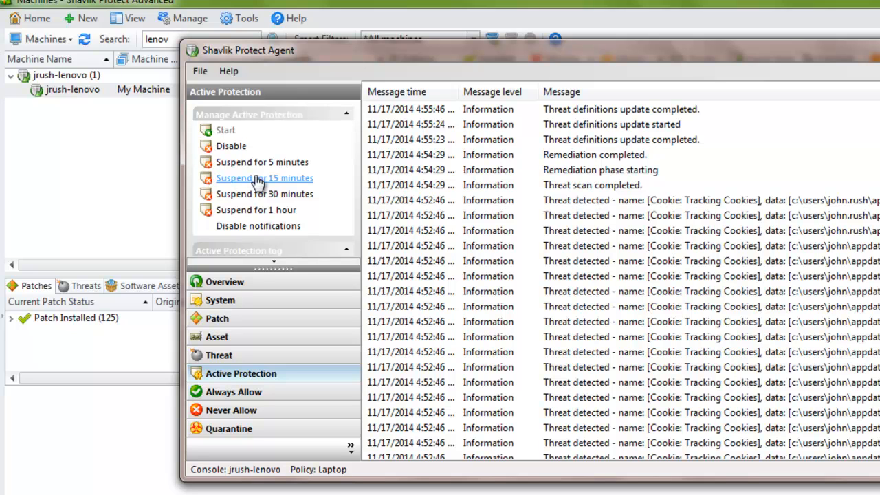
click(242, 396)
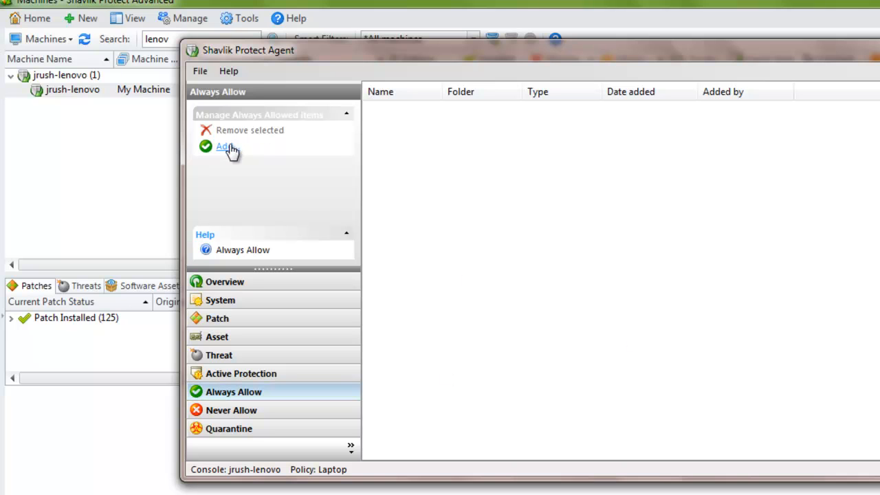
click(237, 415)
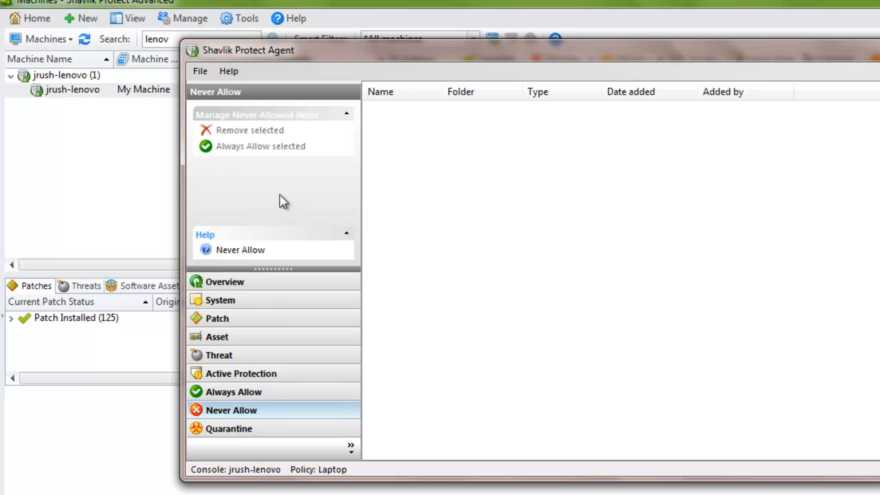
click(244, 432)
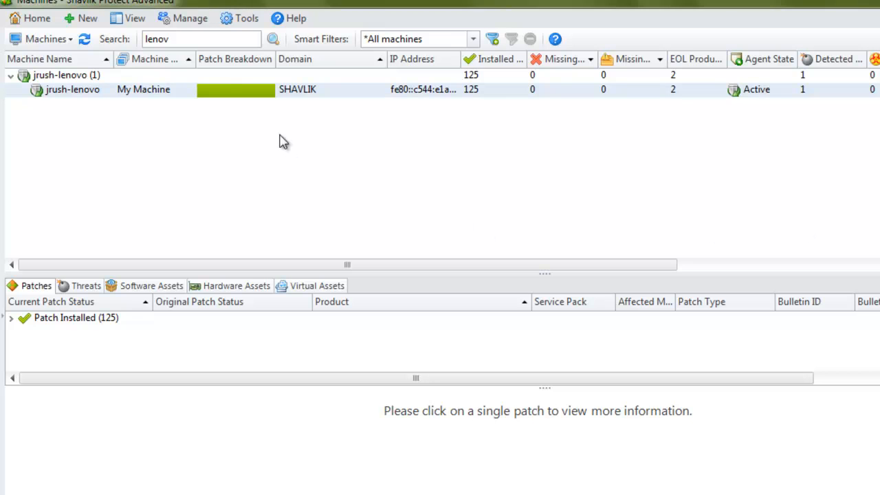
Display the threat events recorded across all machines
click(136, 21)
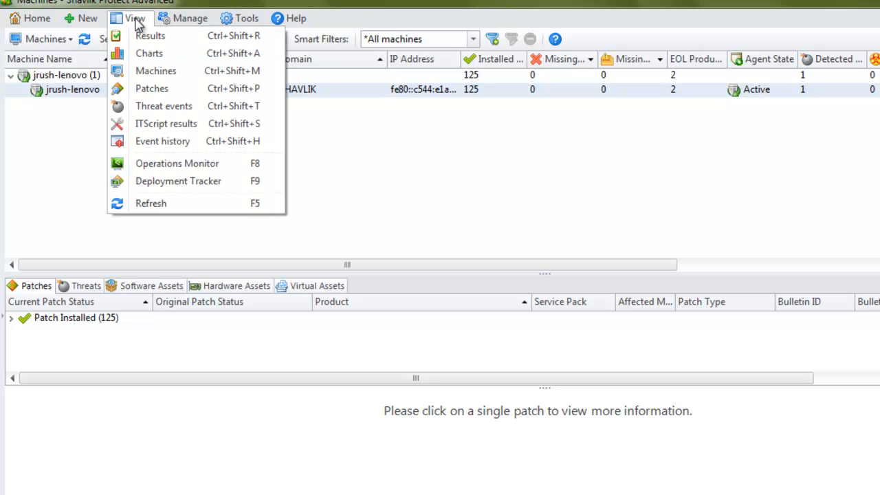
click(165, 108)
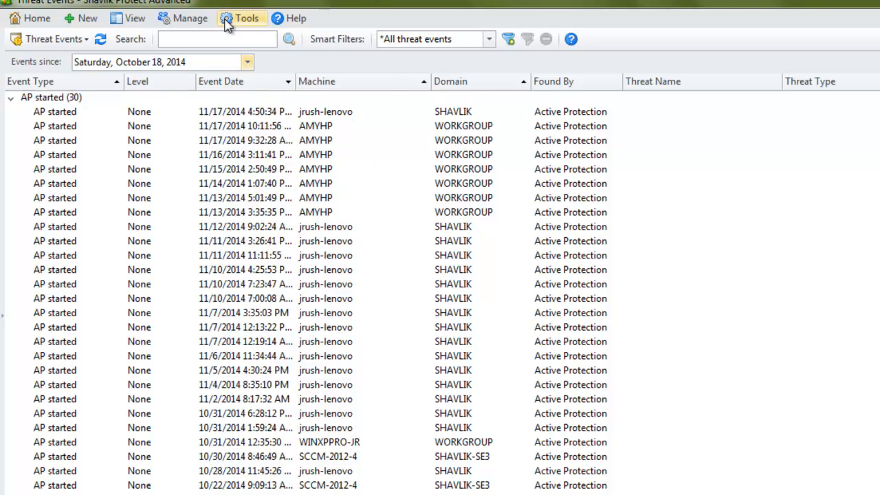
Select the 7 Day Executive Threat Summary for a new report, close the report window and return to the home page
click(248, 19)
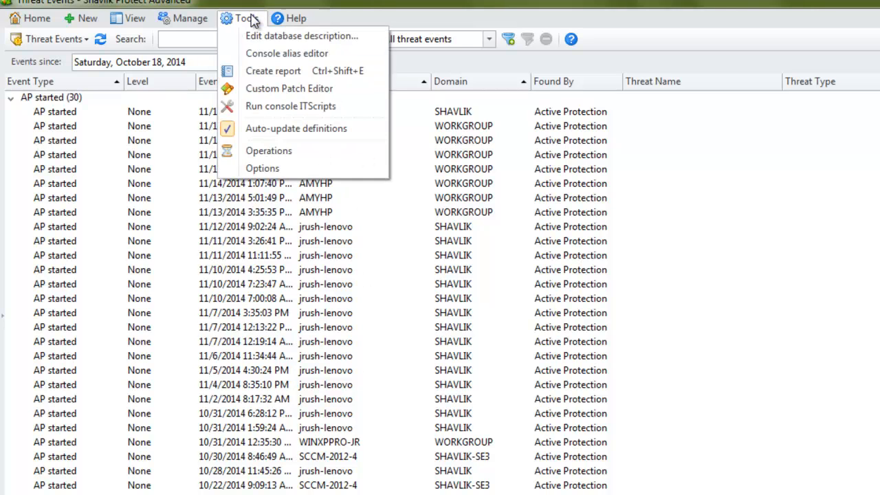
click(284, 72)
click(341, 70)
scroll(403, 216, down, 10)
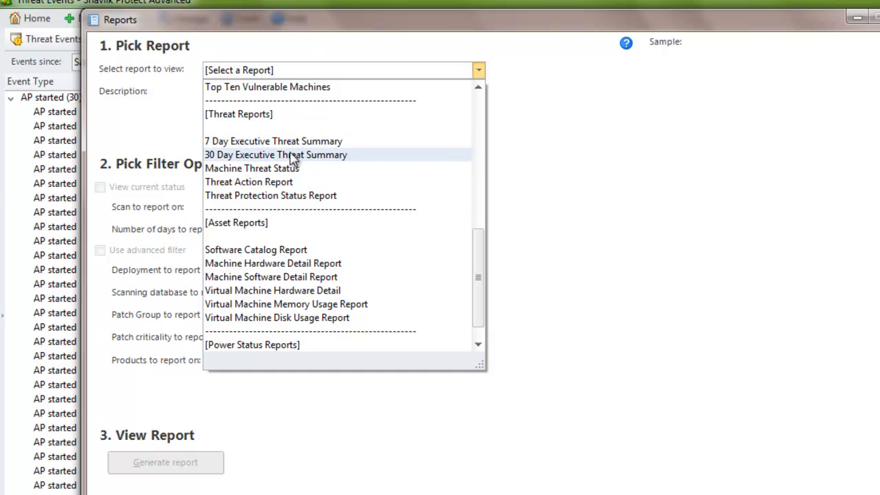
click(308, 143)
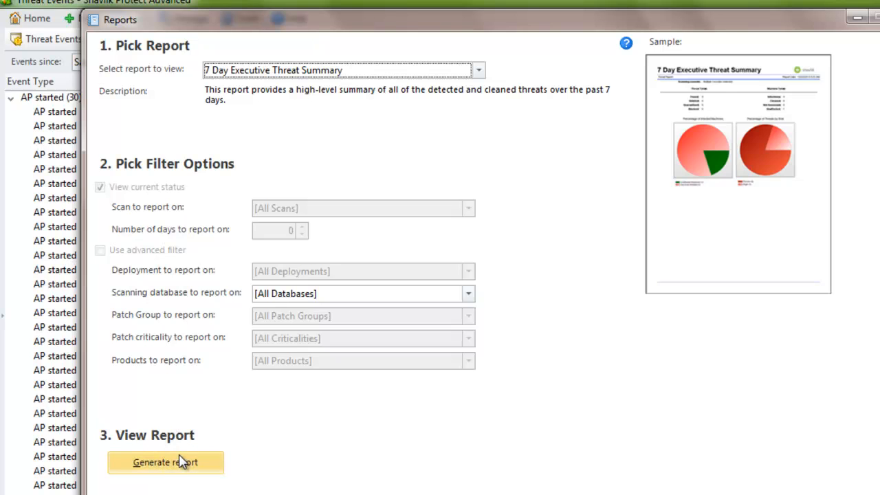
click(879, 17)
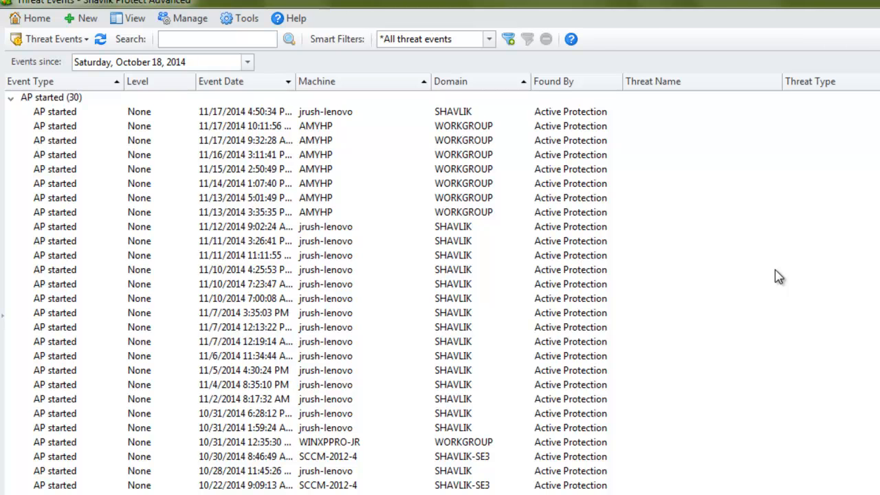
click(34, 22)
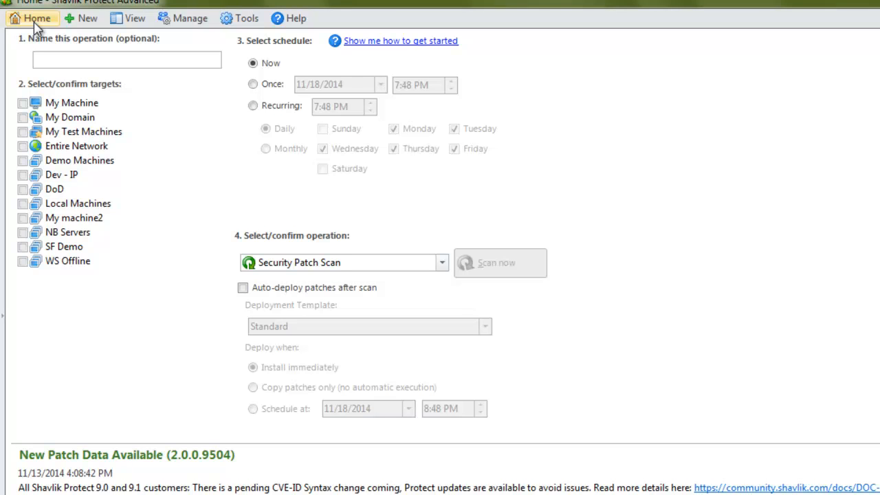